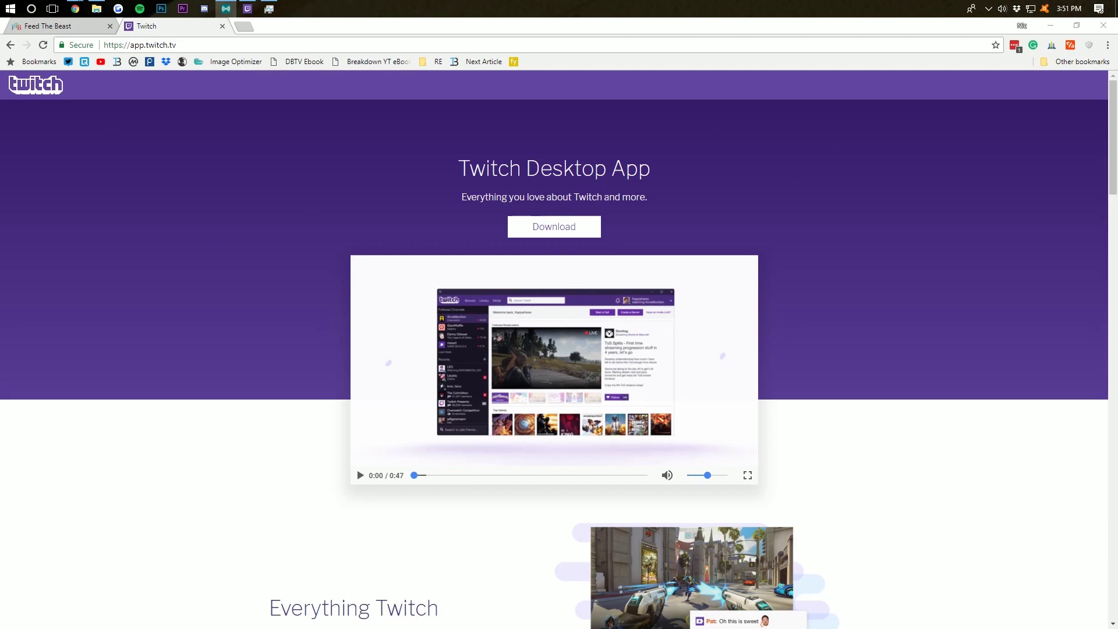
# - Download the Twitch Desktop App installer from the Twitch app page
pyautogui.moveTo(530, 165); pyautogui.dragTo(665, 156)
pyautogui.click(628, 146)
pyautogui.click(559, 230)
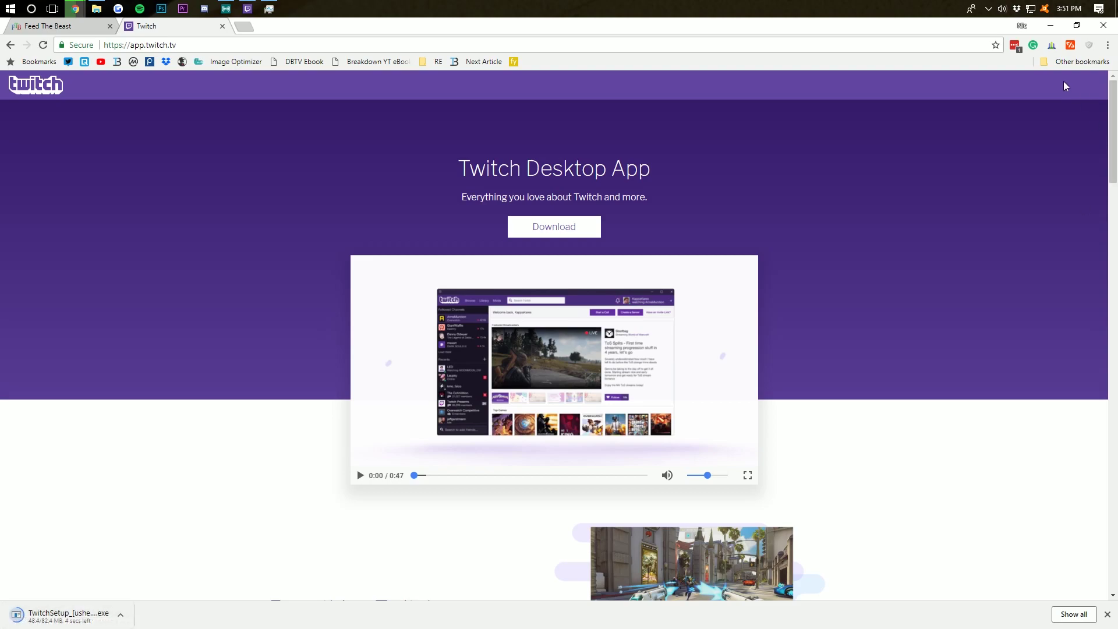
# - Minimize the browser and move the downloaded Twitch setup file to a clear area of the desktop
pyautogui.click(1042, 29)
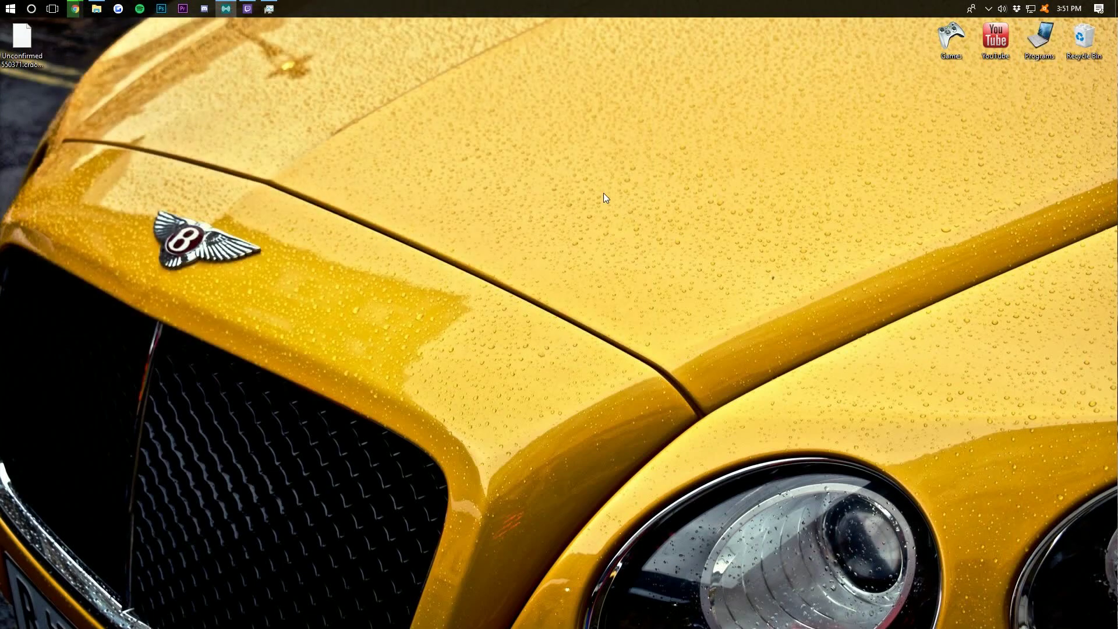
pyautogui.moveTo(22, 65); pyautogui.dragTo(465, 71)
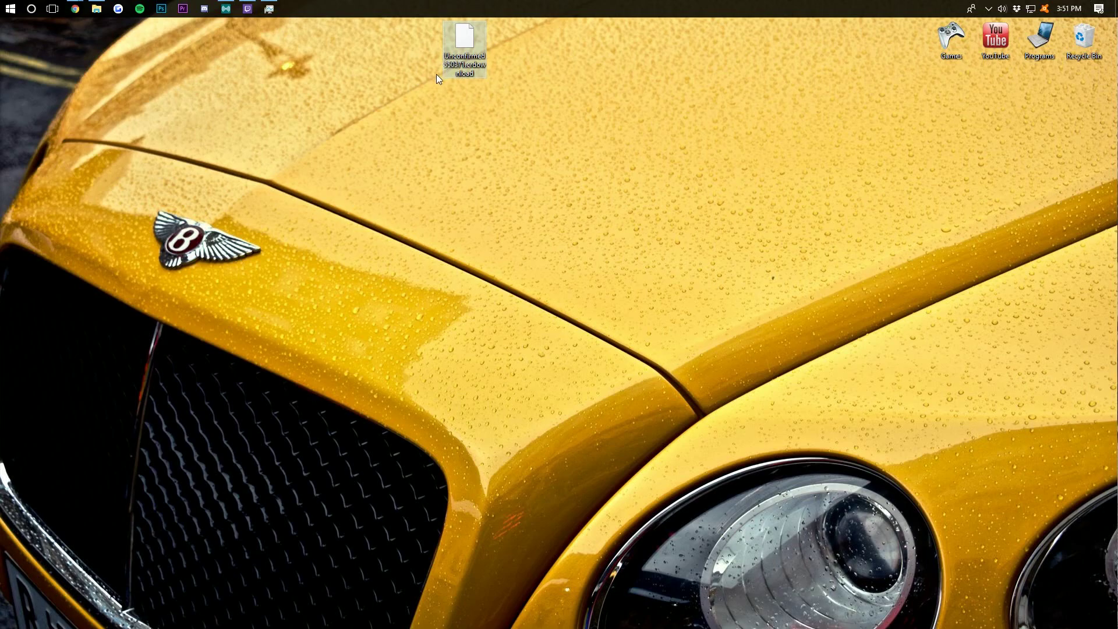
pyautogui.moveTo(27, 40); pyautogui.dragTo(558, 101)
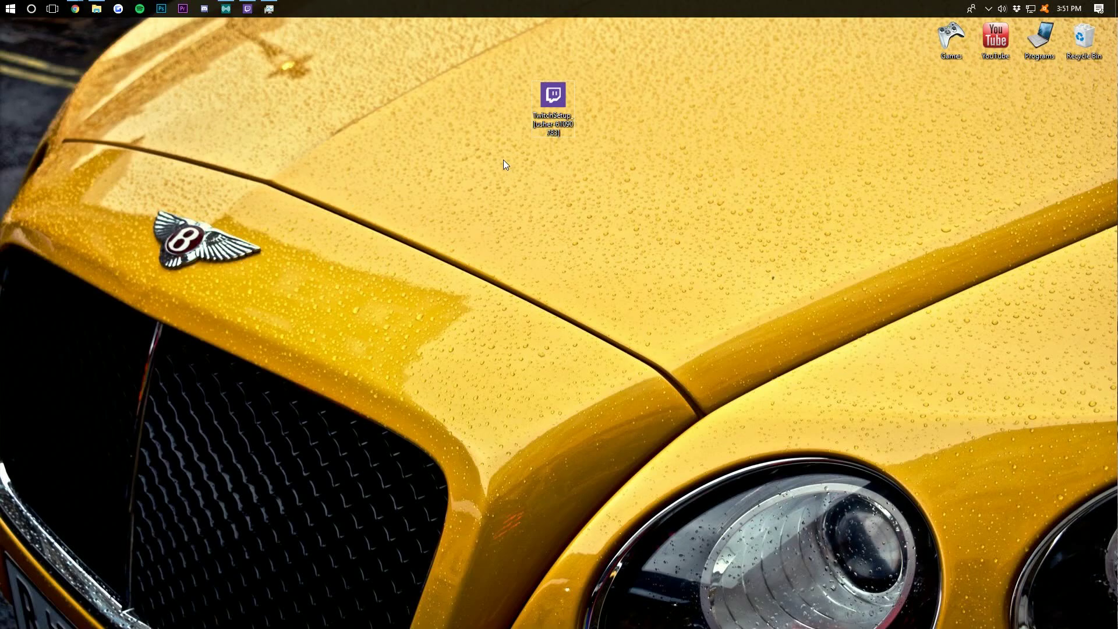
# - Open the Downloads folder through the Run dialog to look for the Twitch installer, and close the folder
pyautogui.press('super+r')
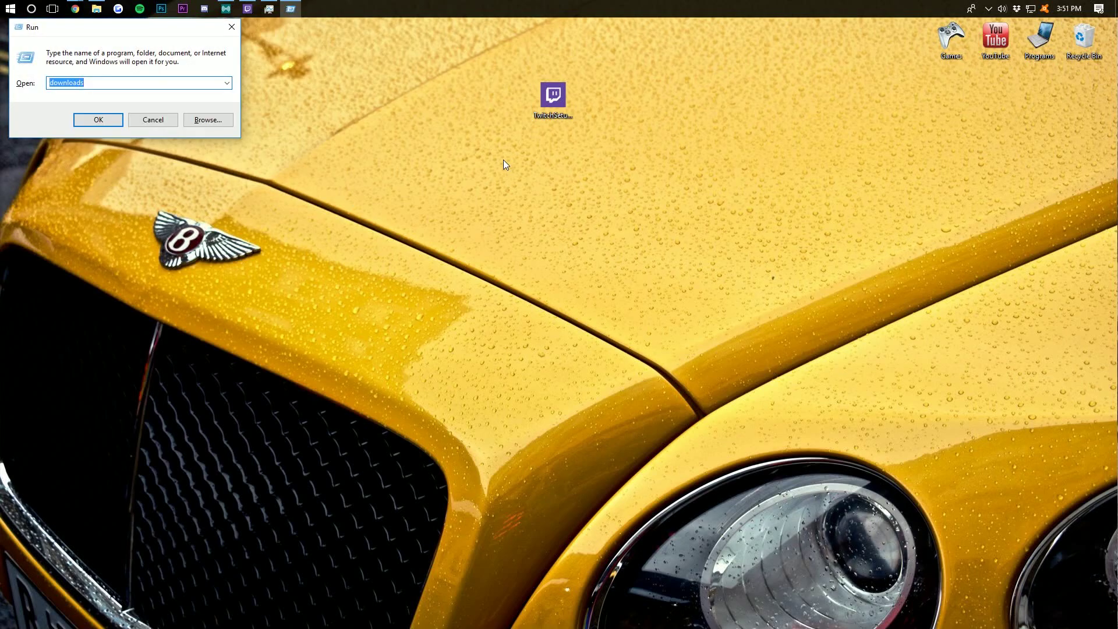
pyautogui.write('downloads')
pyautogui.press('Return')
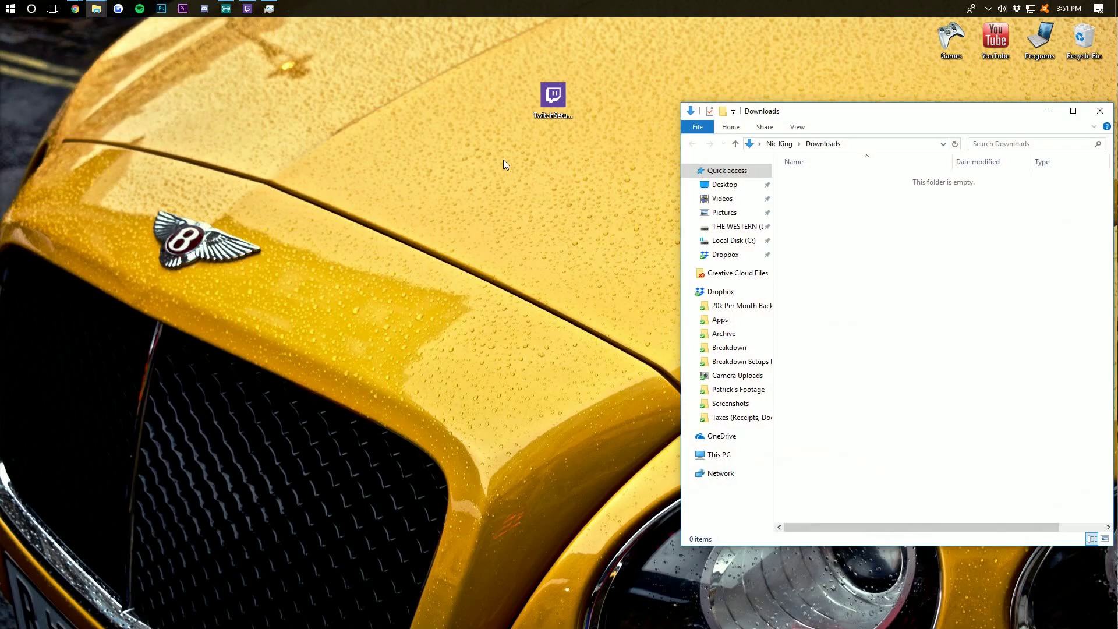
pyautogui.moveTo(823, 113); pyautogui.dragTo(427, 146)
pyautogui.moveTo(507, 145); pyautogui.dragTo(595, 93)
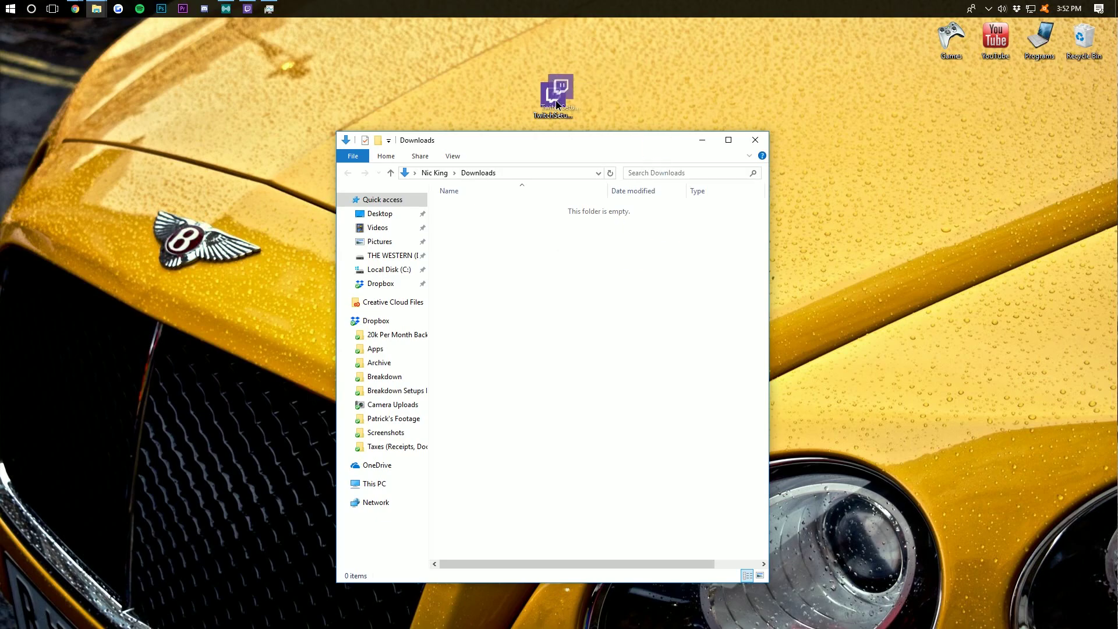
pyautogui.click(755, 139)
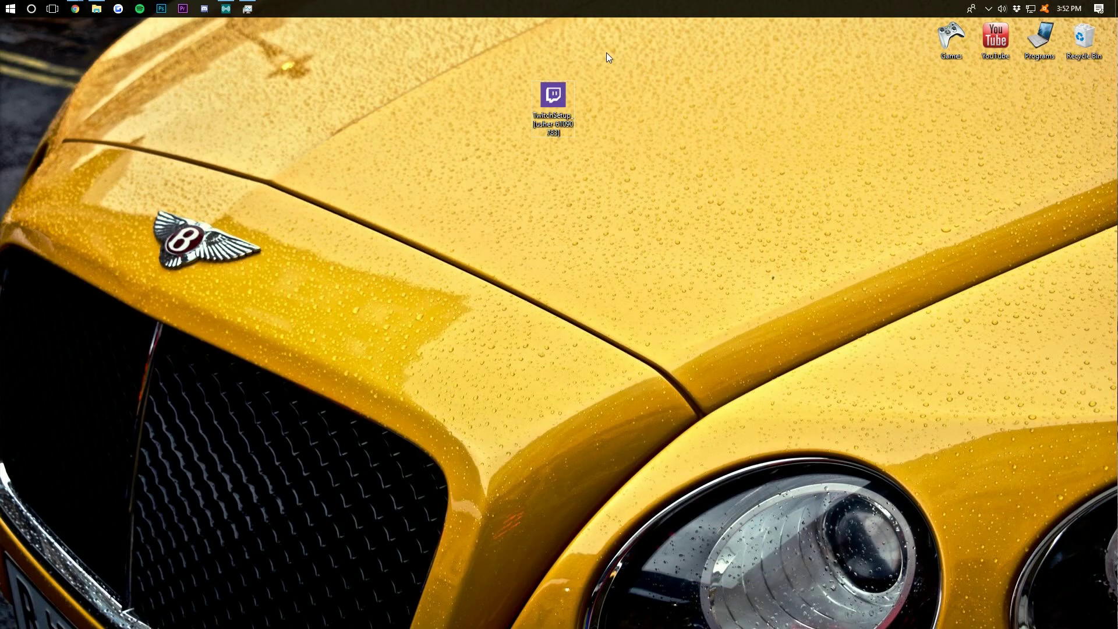
# - Run the Twitch setup file from the desktop and install the Twitch app with default options
pyautogui.doubleClick(542, 102)
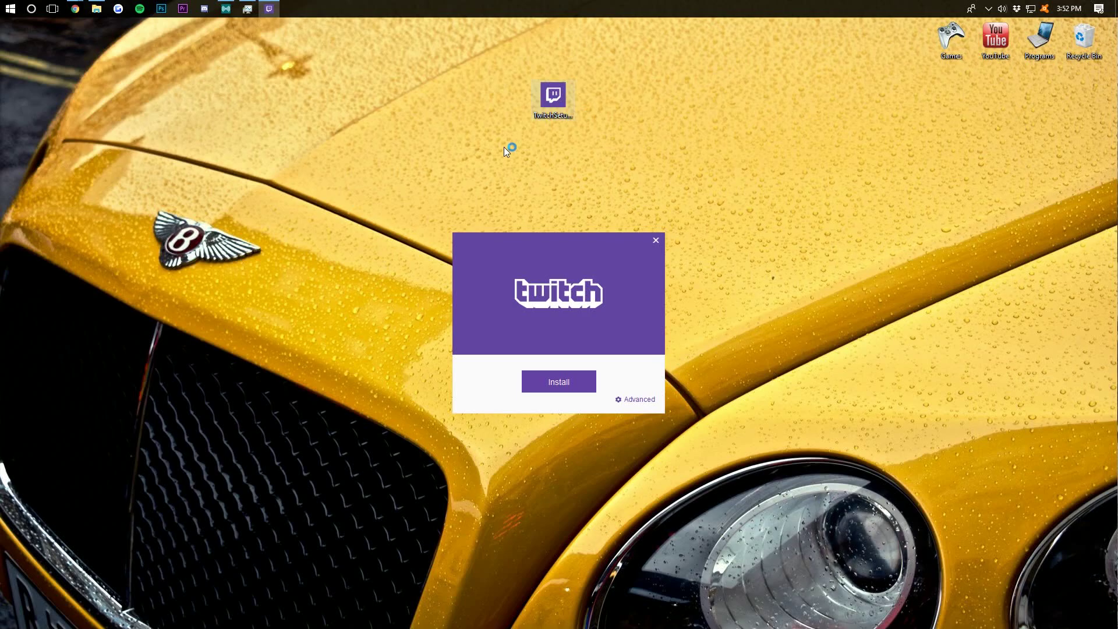
pyautogui.click(577, 383)
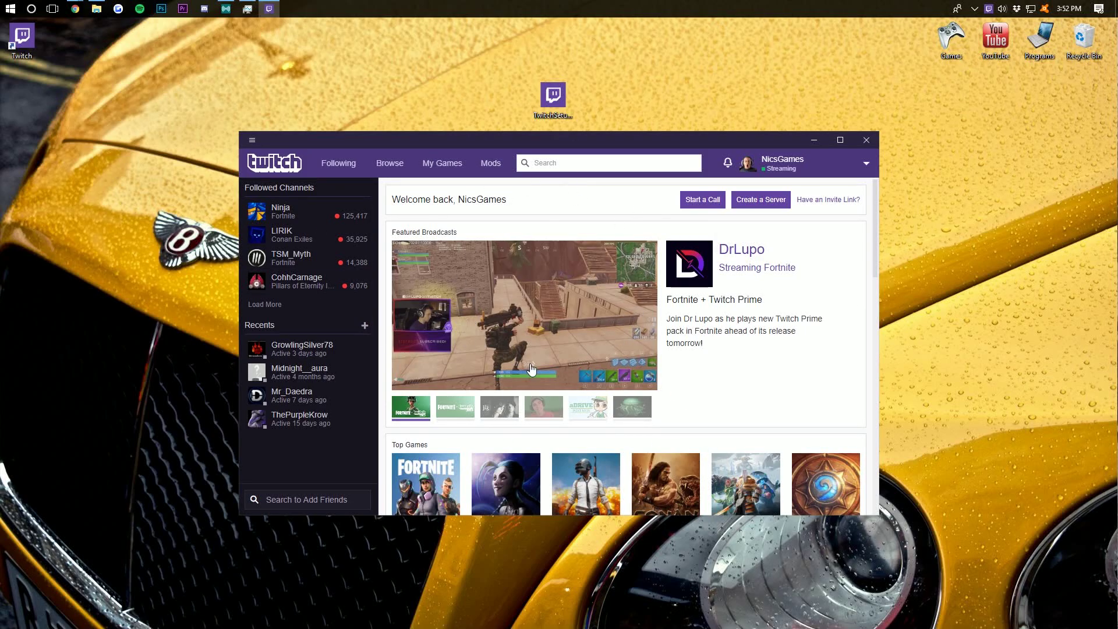
# - Search all Minecraft modpacks in Twitch's mods section for "sev" and install SevTech: Ages
pyautogui.click(483, 168)
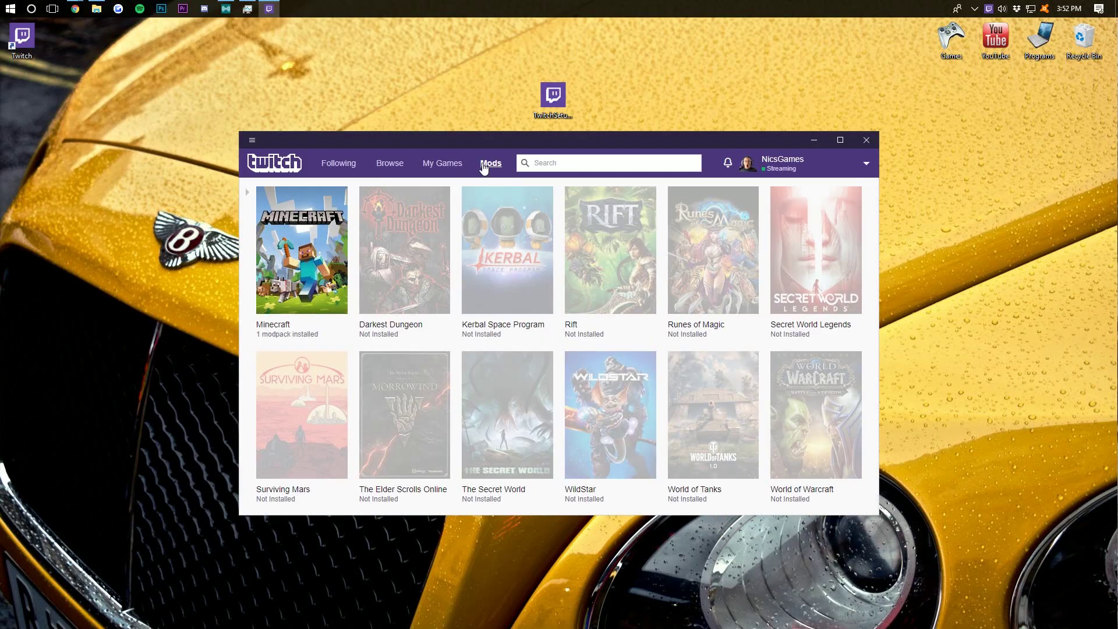
pyautogui.click(317, 248)
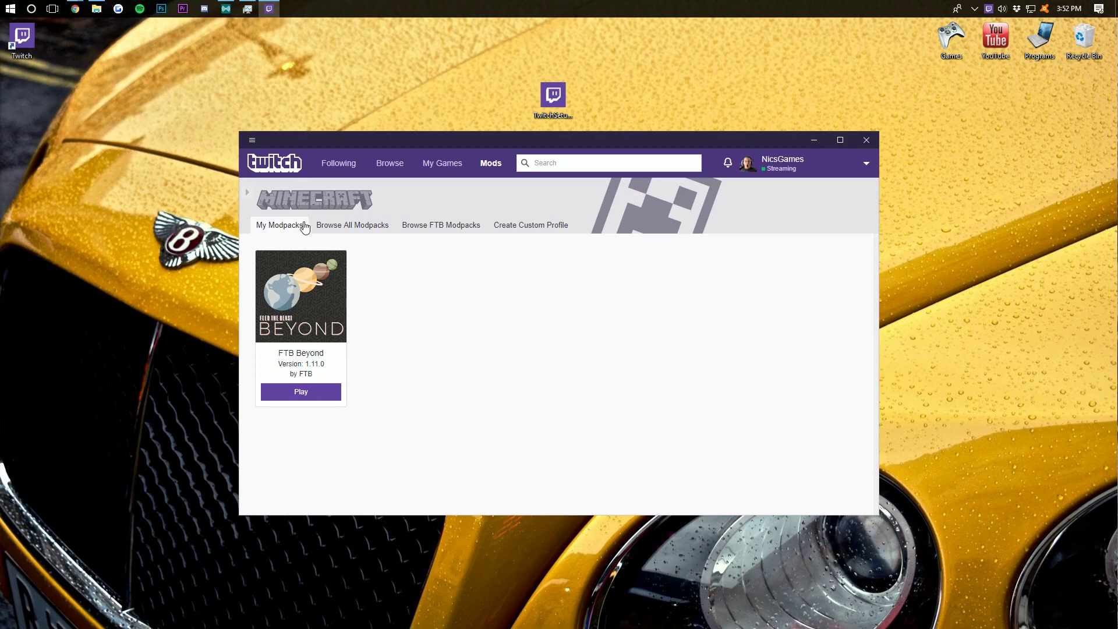
pyautogui.click(335, 232)
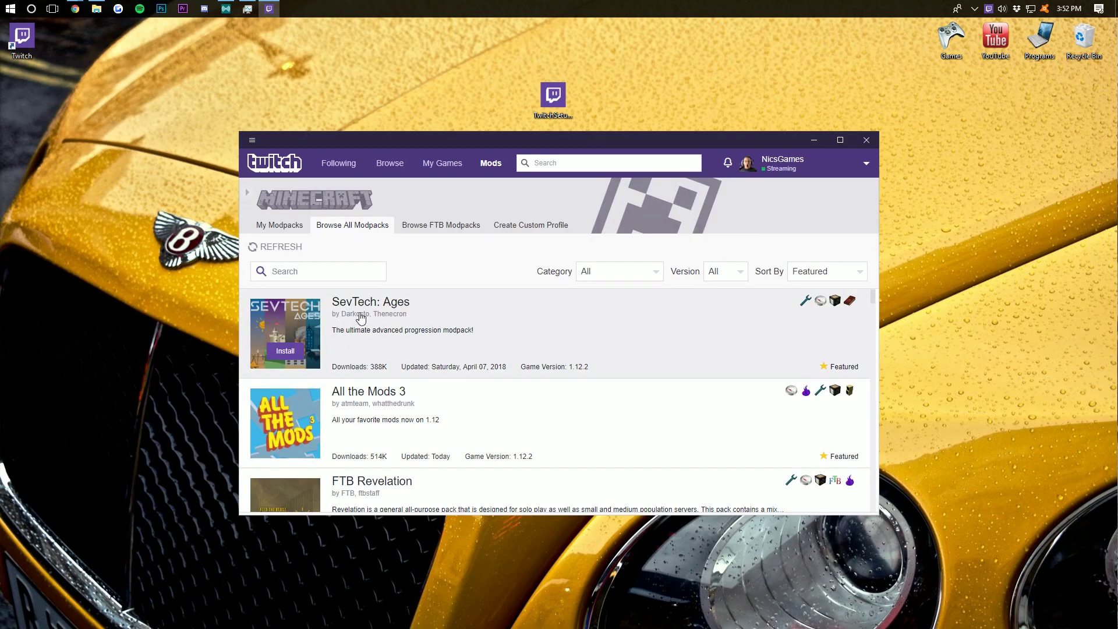
pyautogui.write('sev')
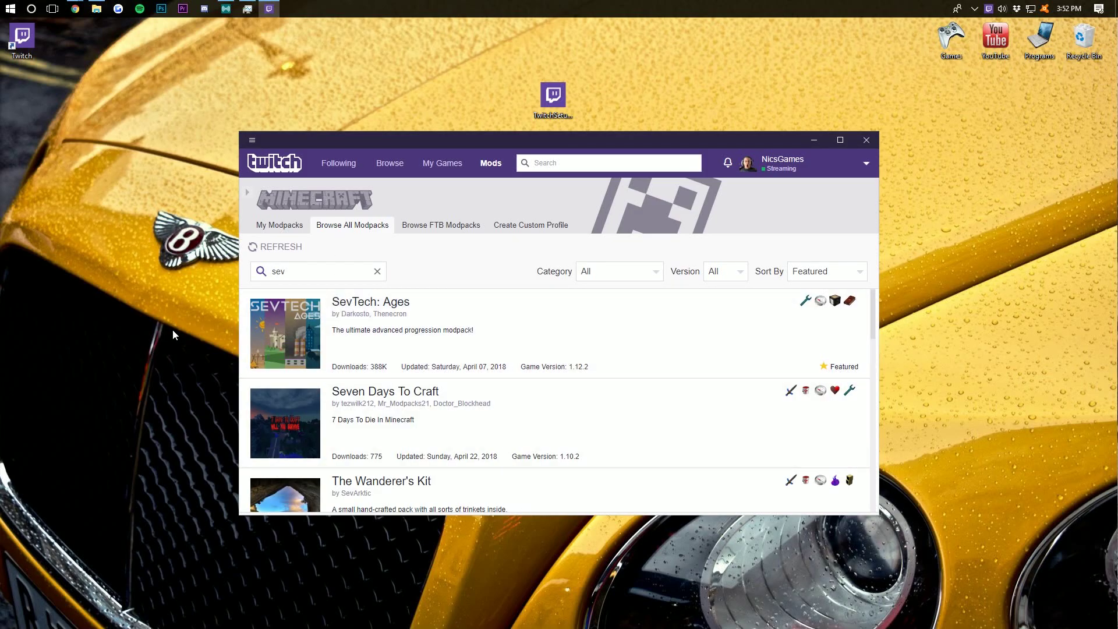
pyautogui.click(287, 353)
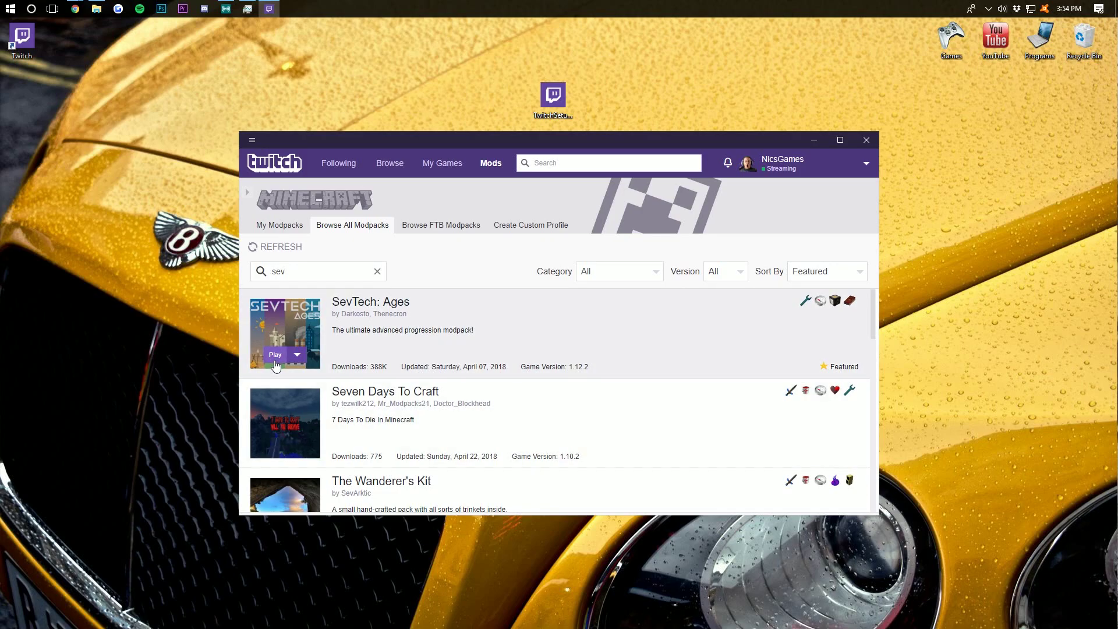
# - Open SevTech: Ages in the Minecraft Launcher and save its launch profile with the maximum-memory JVM argument set to -Xmx4072m
pyautogui.click(275, 355)
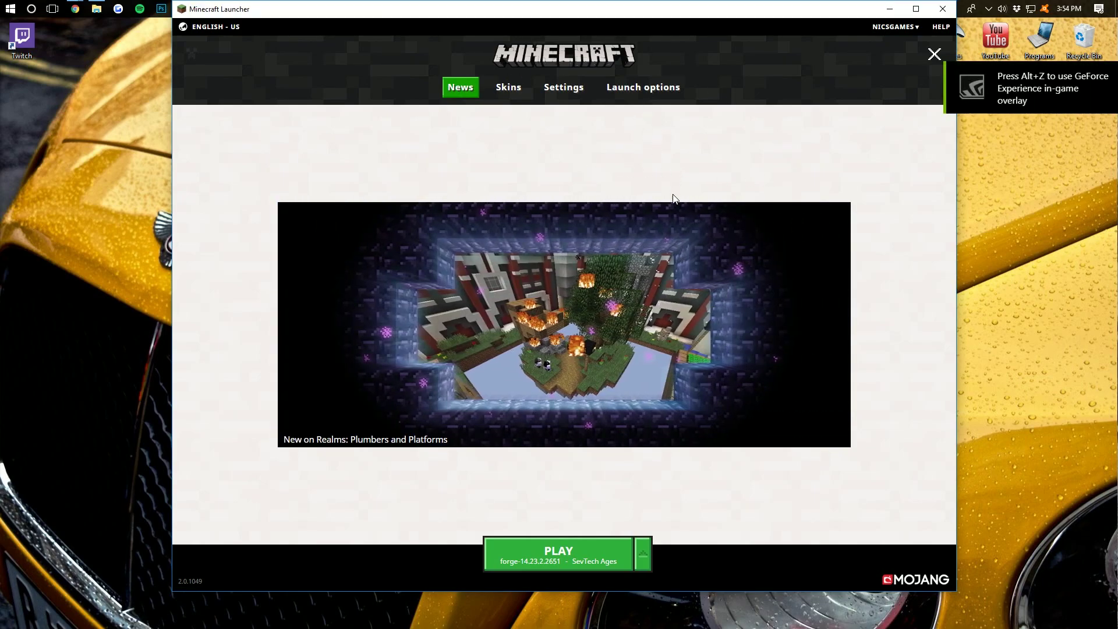
pyautogui.click(646, 90)
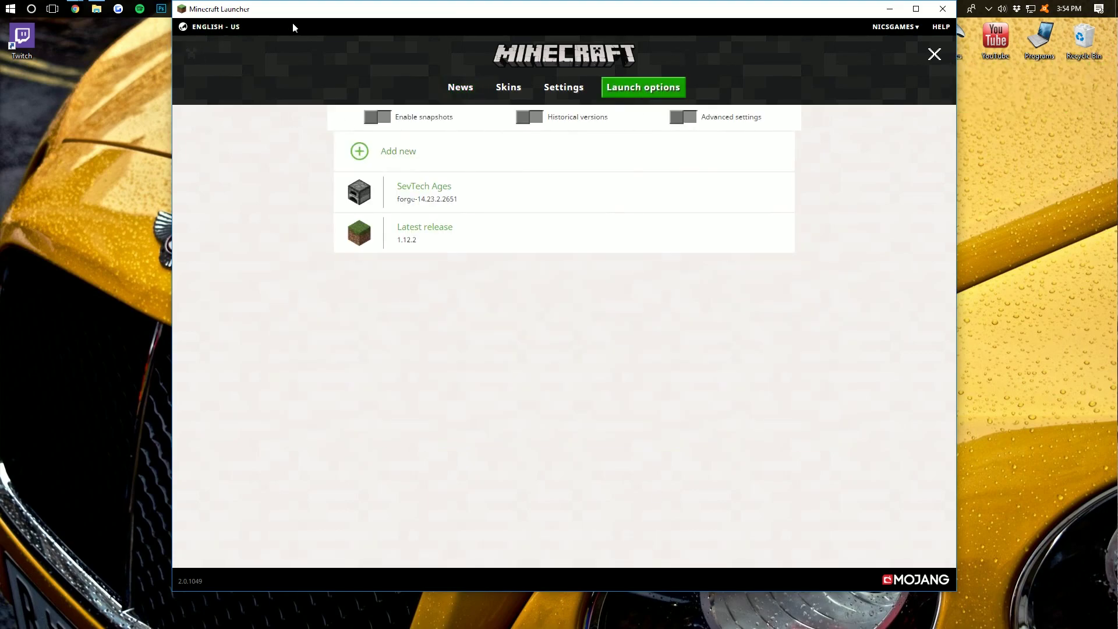
pyautogui.click(488, 185)
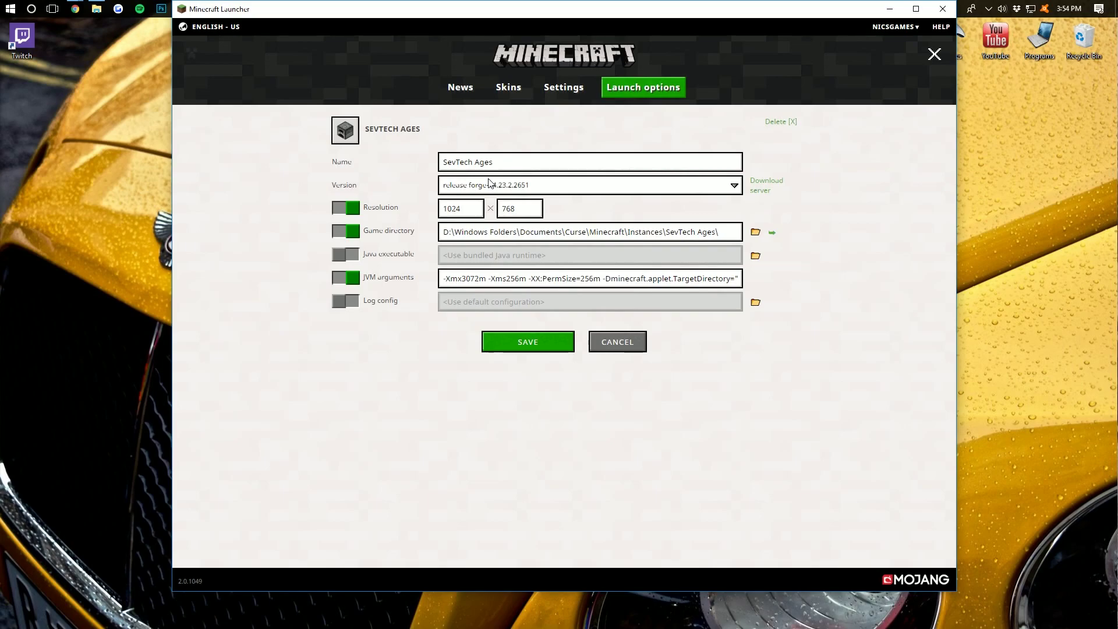
pyautogui.click(478, 278)
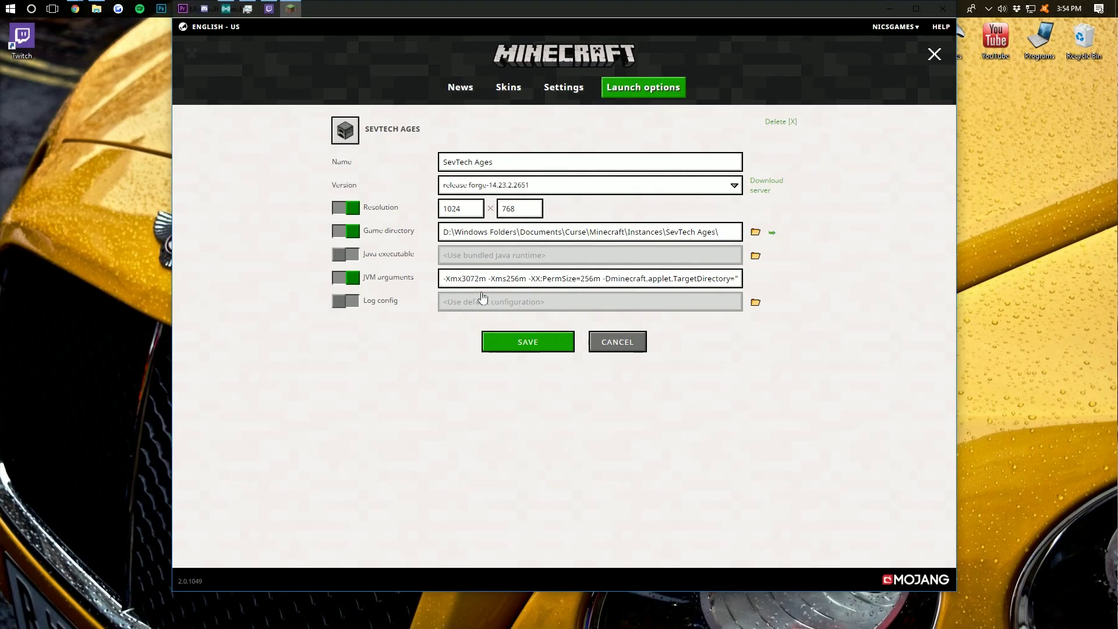
pyautogui.moveTo(464, 282); pyautogui.dragTo(468, 281)
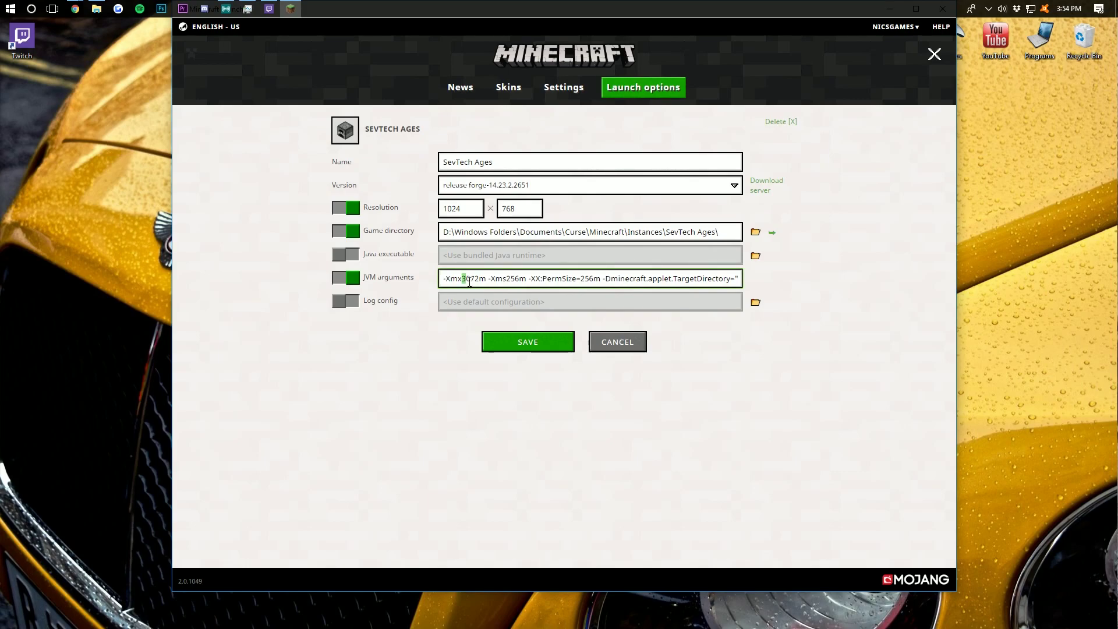
pyautogui.write('4')
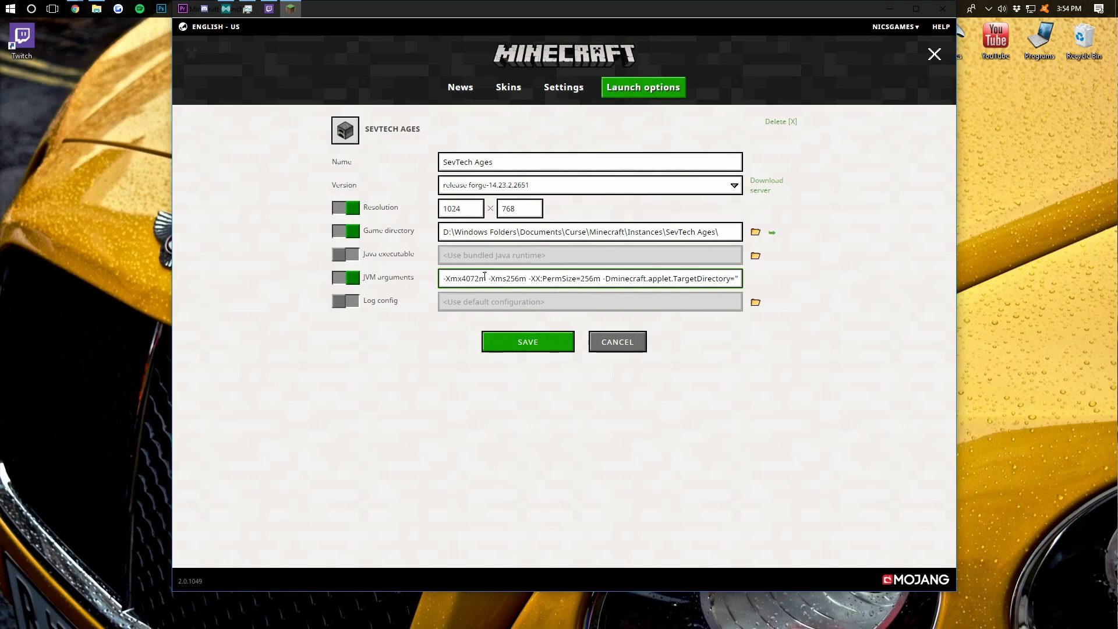
pyautogui.click(530, 348)
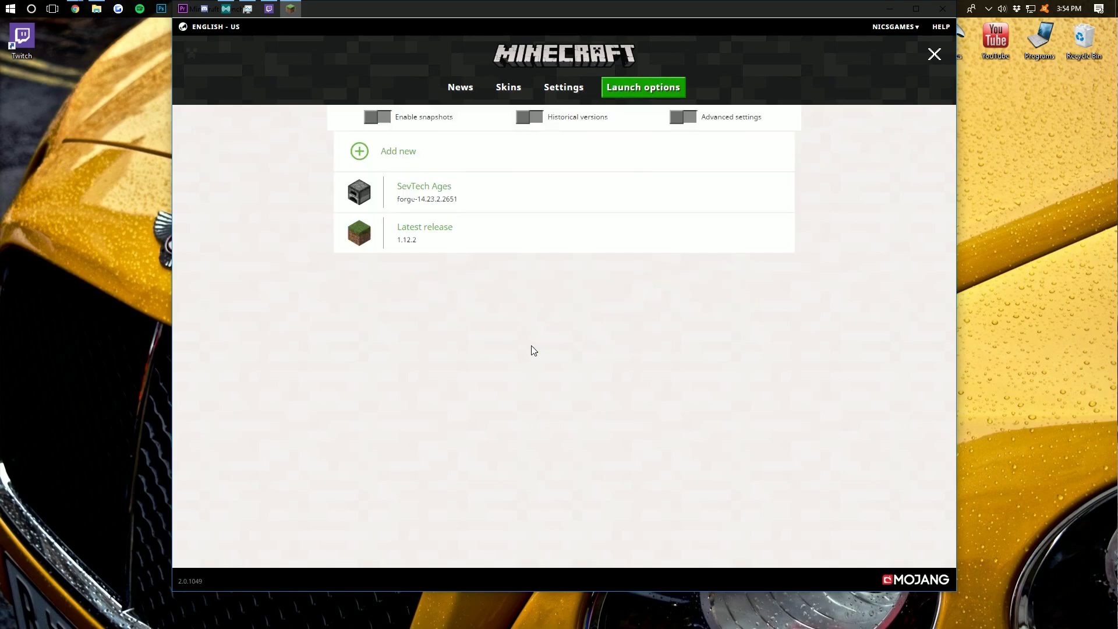
# - Select the SevTech Ages profile on the launcher's news page and start the game
pyautogui.click(462, 92)
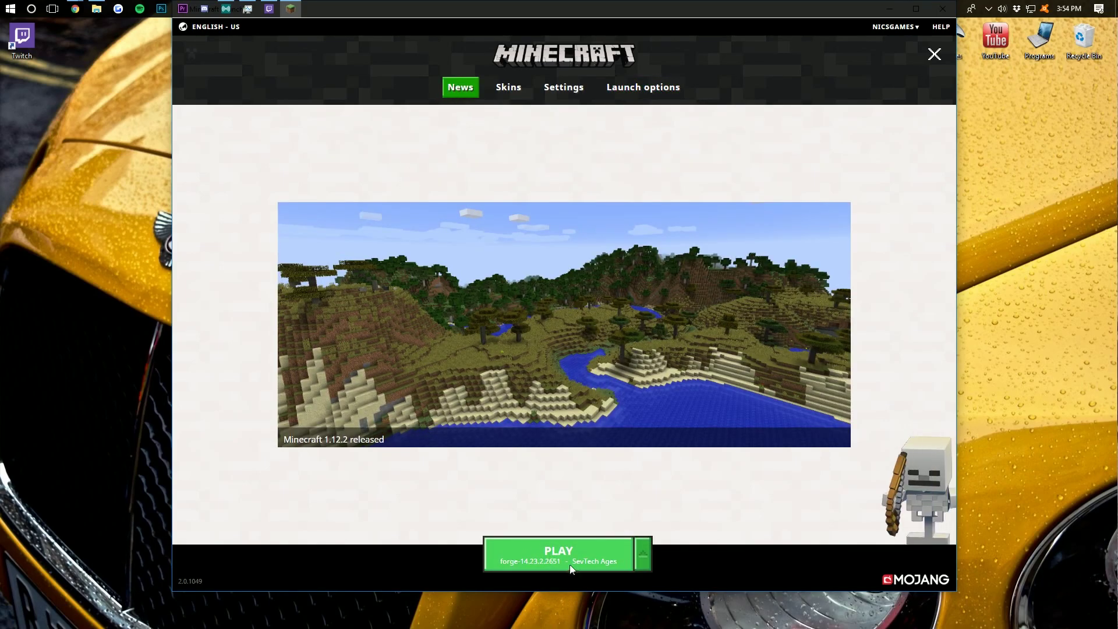
pyautogui.click(643, 557)
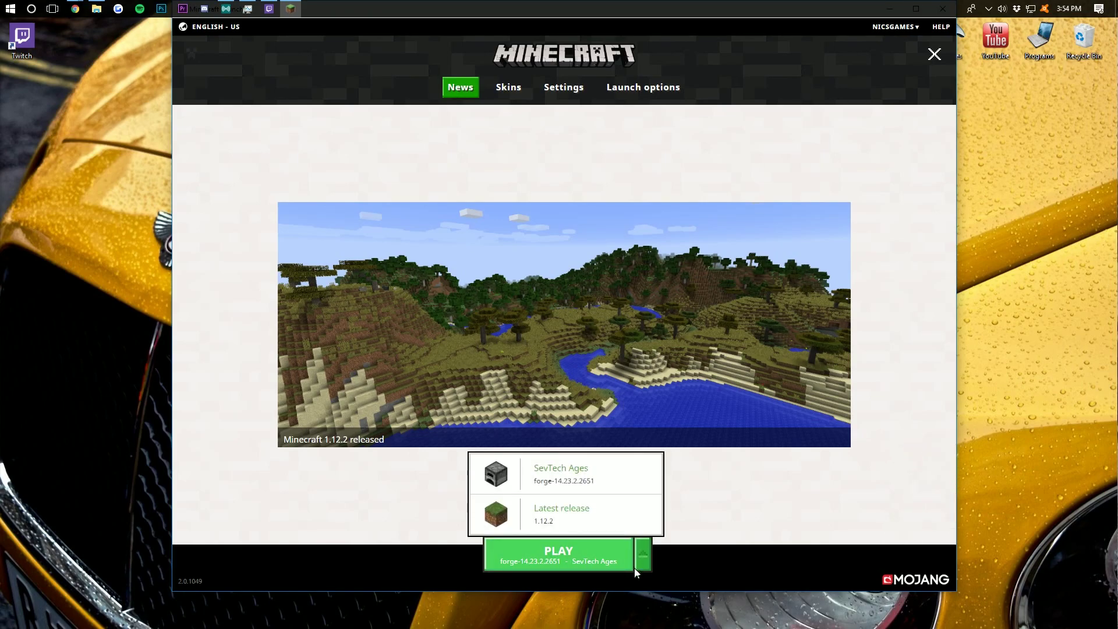
pyautogui.click(558, 482)
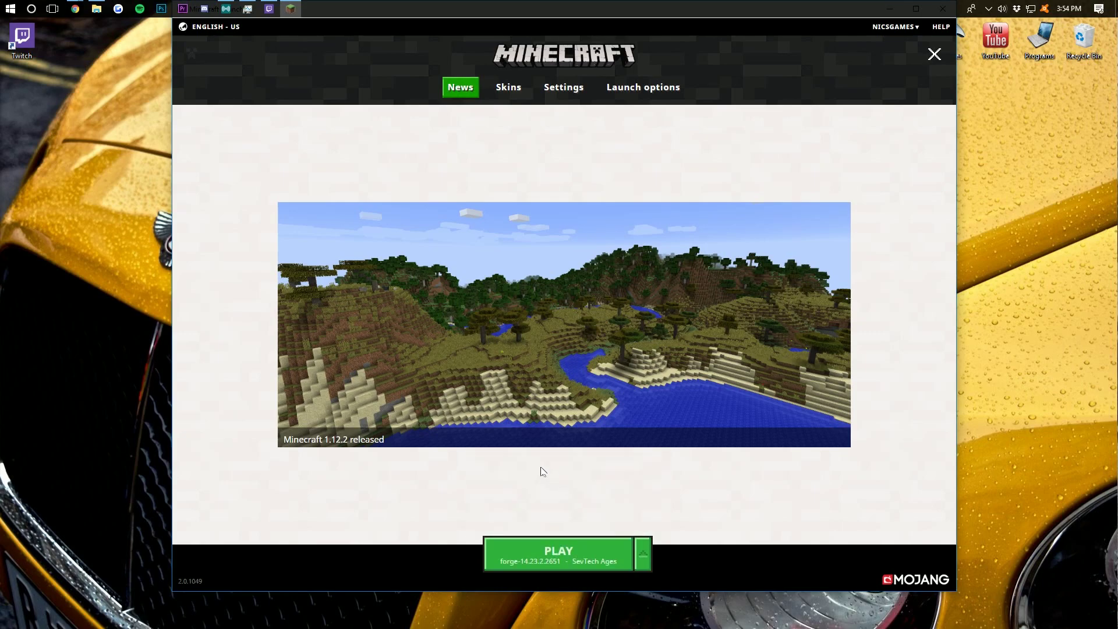
pyautogui.click(579, 554)
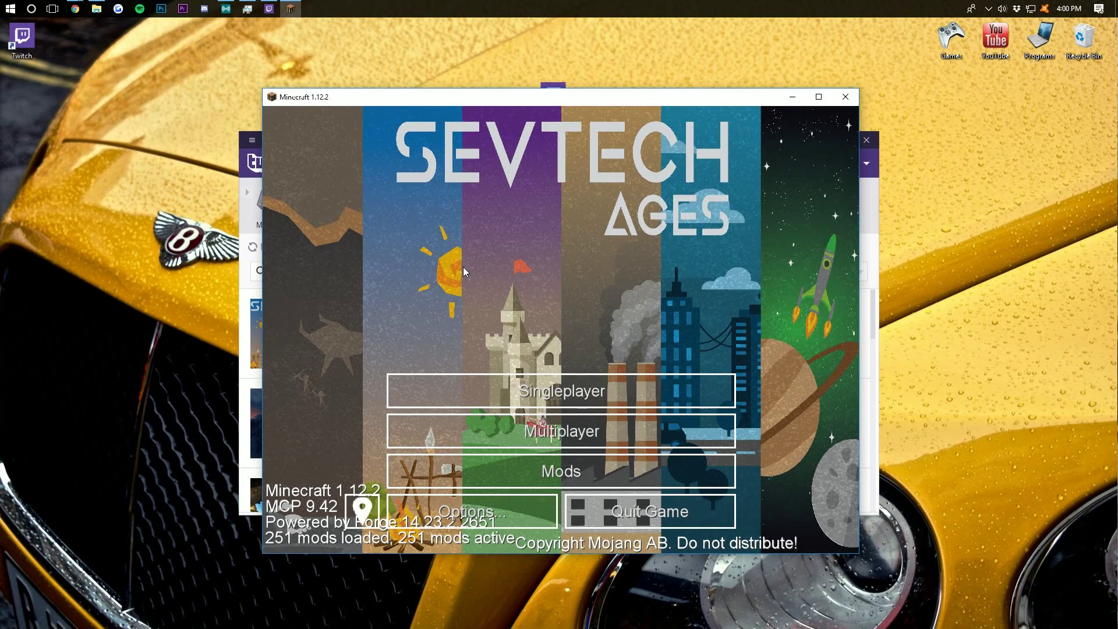
# - Create a singleplayer world named New World in Survival mode with the Default preset
pyautogui.click(629, 479)
pyautogui.moveTo(539, 206); pyautogui.dragTo(638, 511)
pyautogui.click(638, 512)
pyautogui.click(581, 383)
pyautogui.click(617, 478)
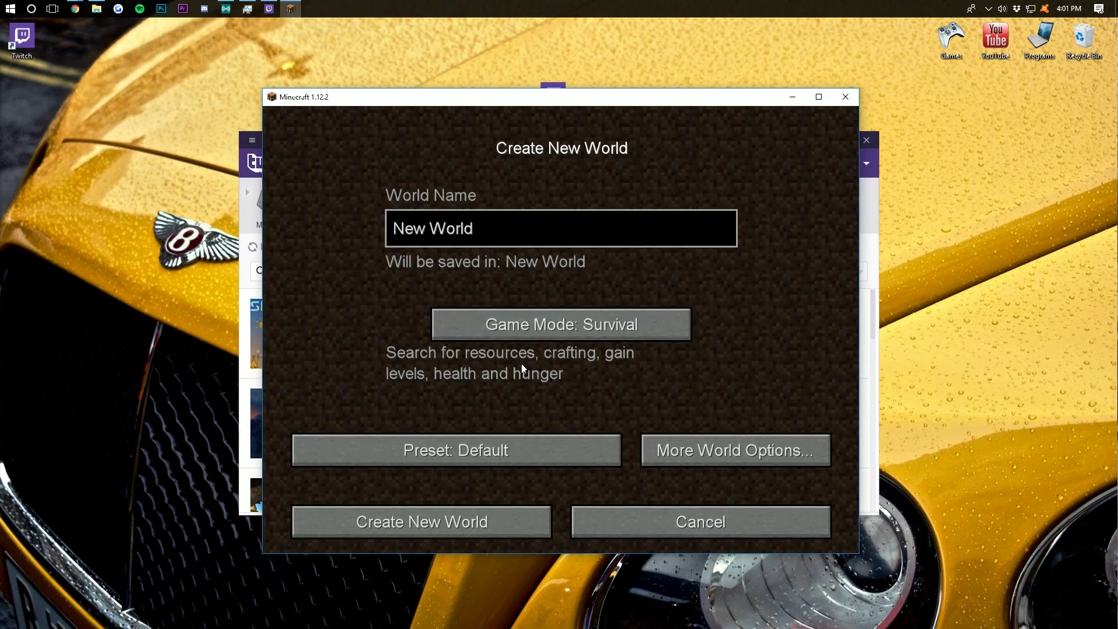
pyautogui.click(476, 525)
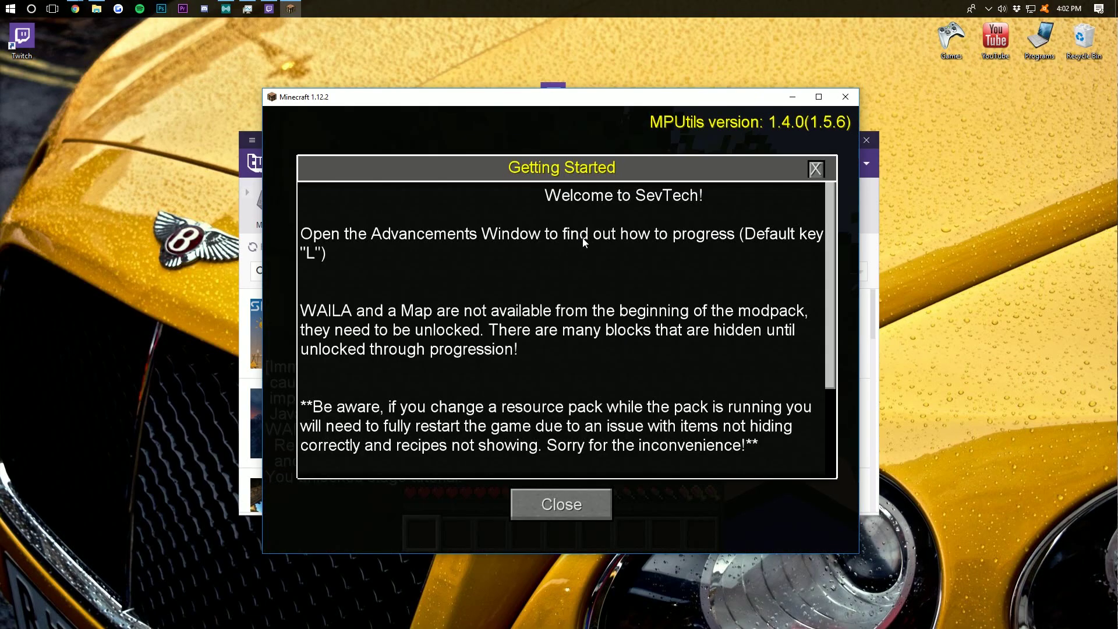
# - Read through the Getting Started message for SevTech and close it
pyautogui.scroll(-3, 584, 241)
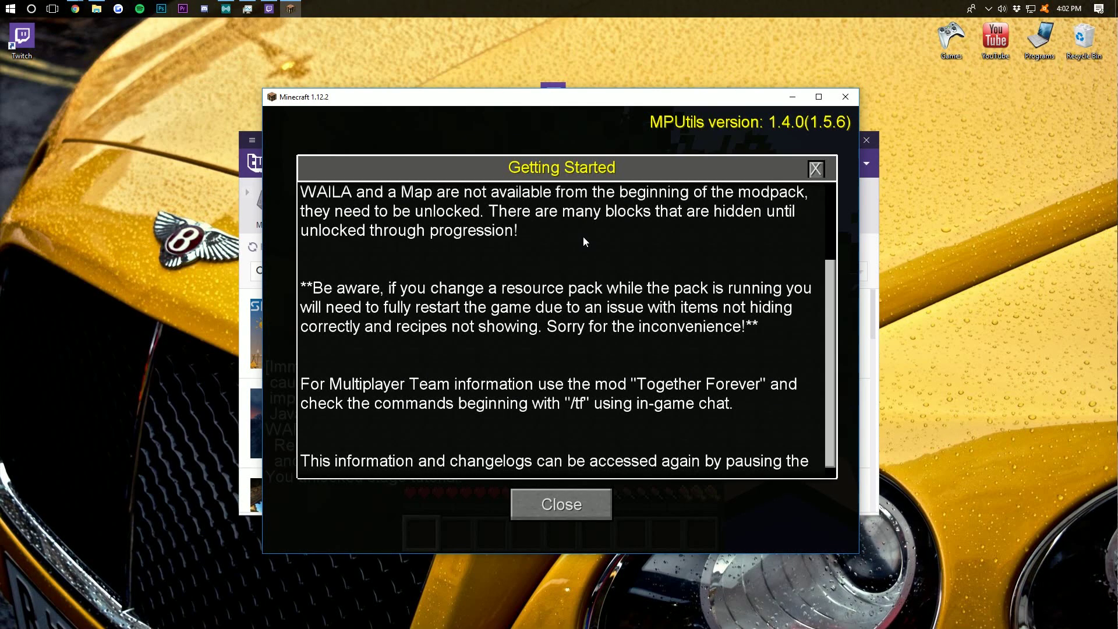
pyautogui.scroll(3, 692, 256)
pyautogui.scroll(-3, 759, 310)
pyautogui.scroll(3, 620, 299)
pyautogui.click(816, 169)
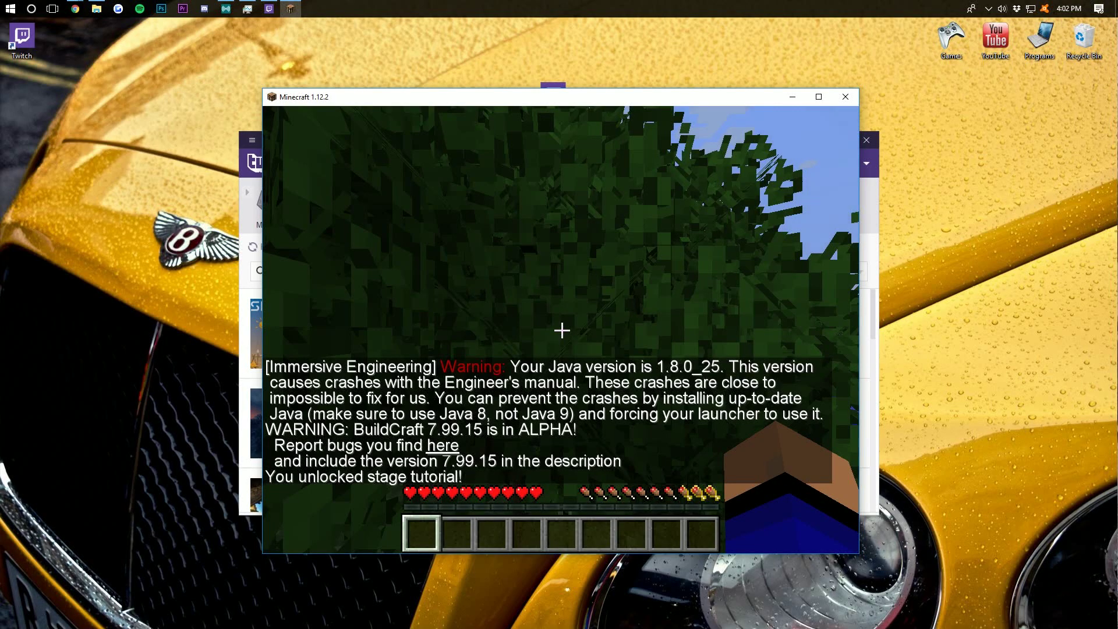
# - Check the player's inventory, close it, and walk through the forest to explore the new world
pyautogui.press('e')
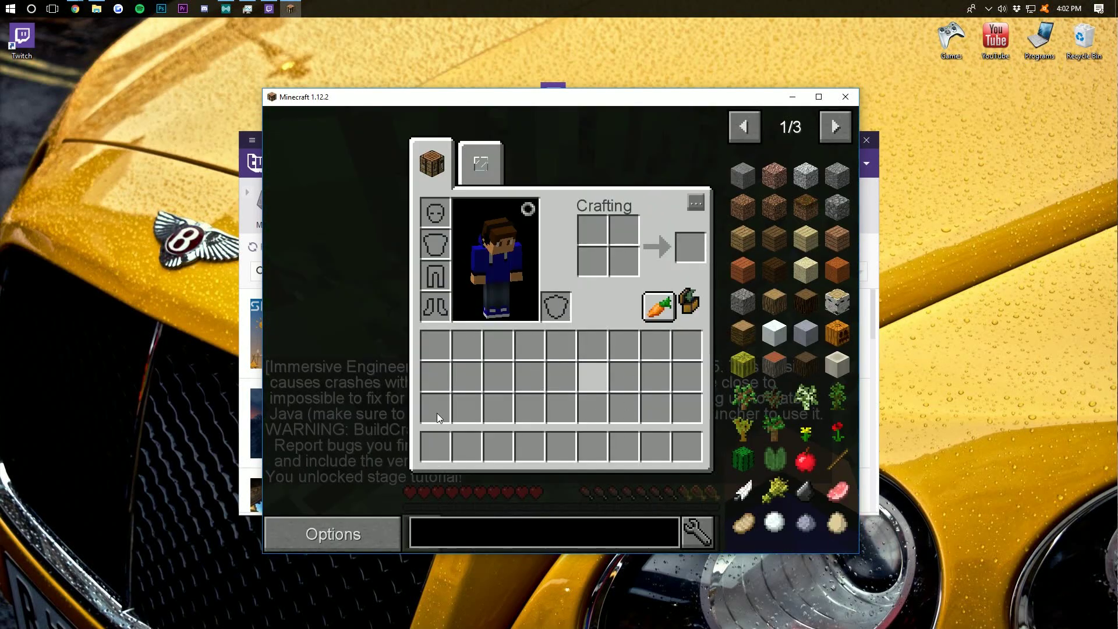
pyautogui.press('e')
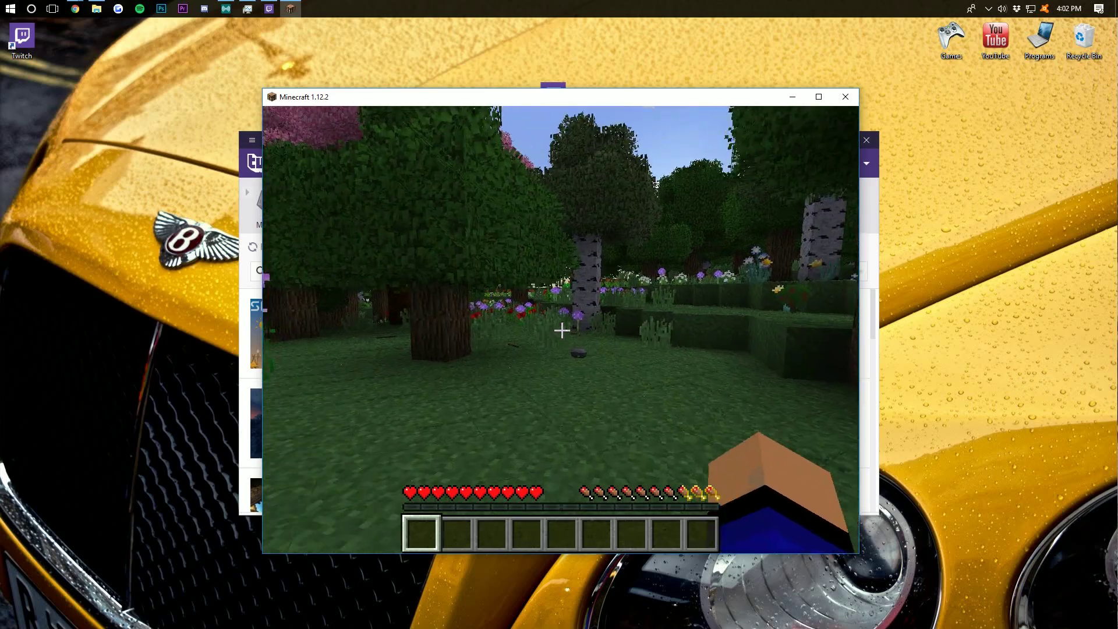
pyautogui.press('w')
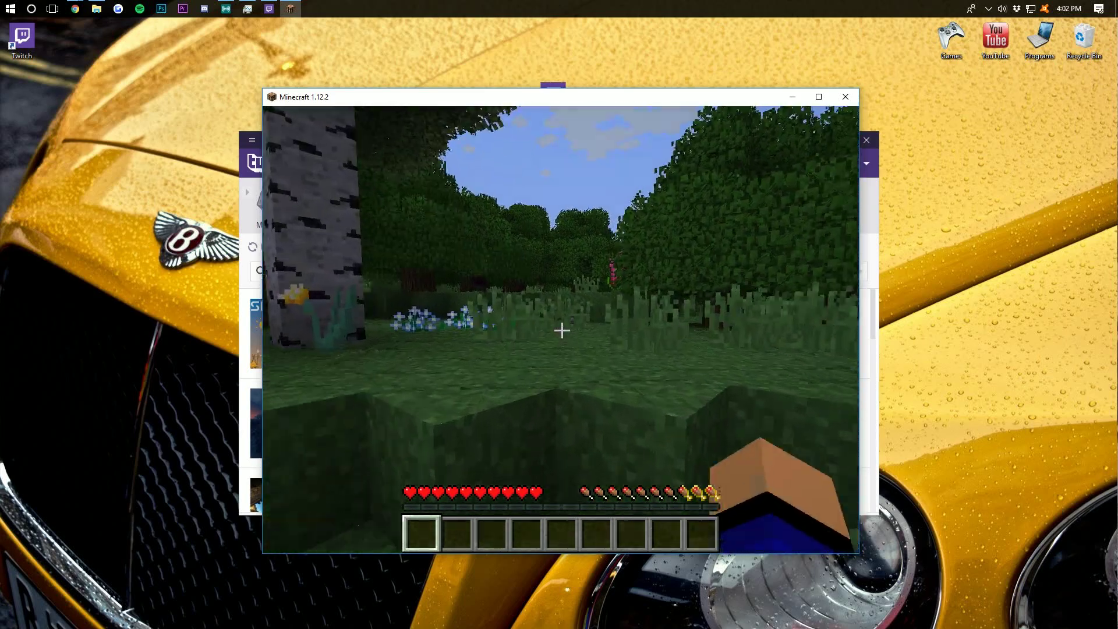
pyautogui.press('w')
pyautogui.press('space')
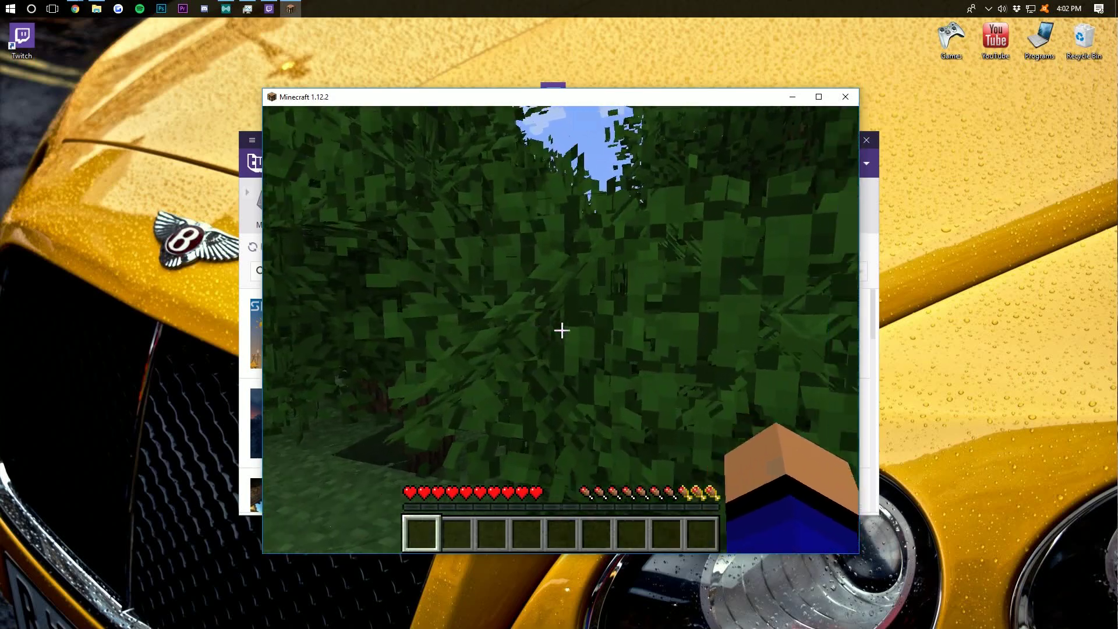
pyautogui.press('w')
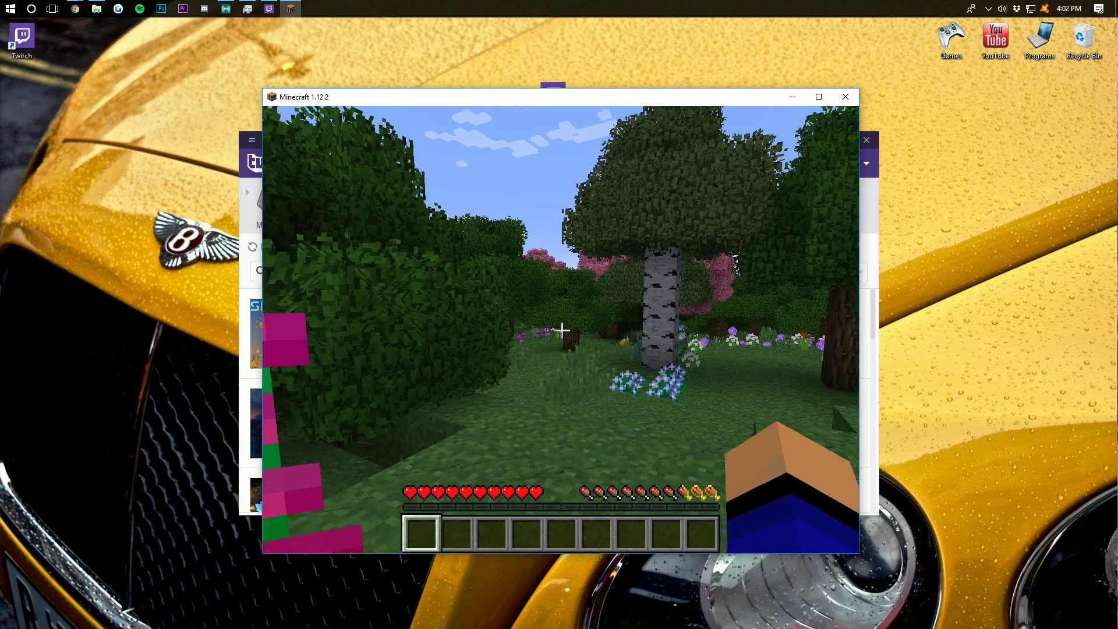
# - Walk through the forest past the trees and flowers down to the sandy lakeshore
pyautogui.press('w')
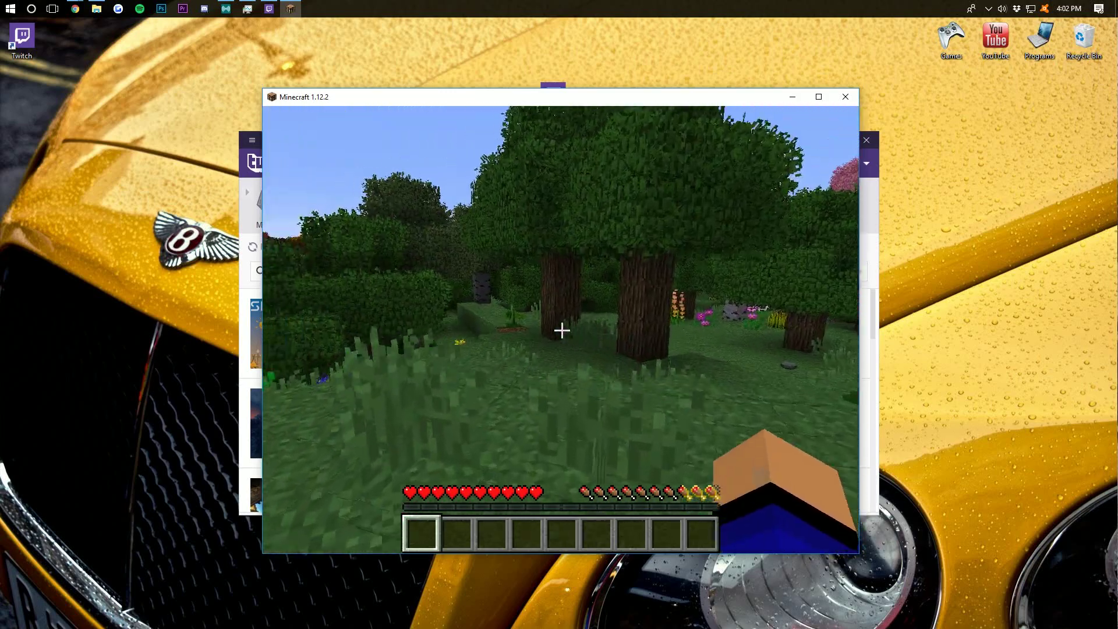
pyautogui.press('w')
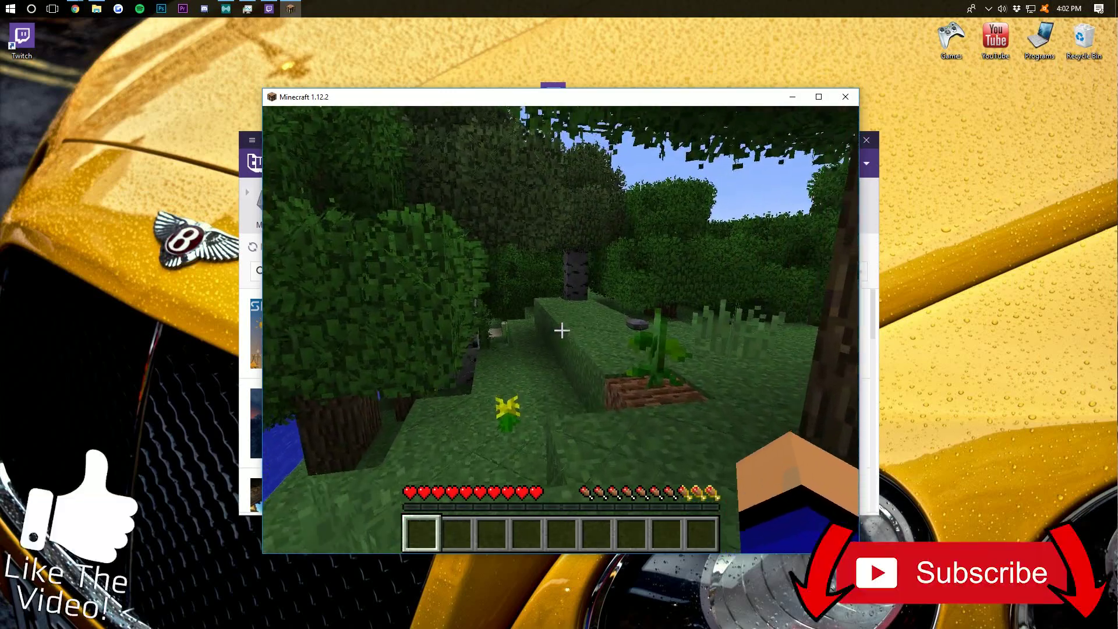
pyautogui.press('w')
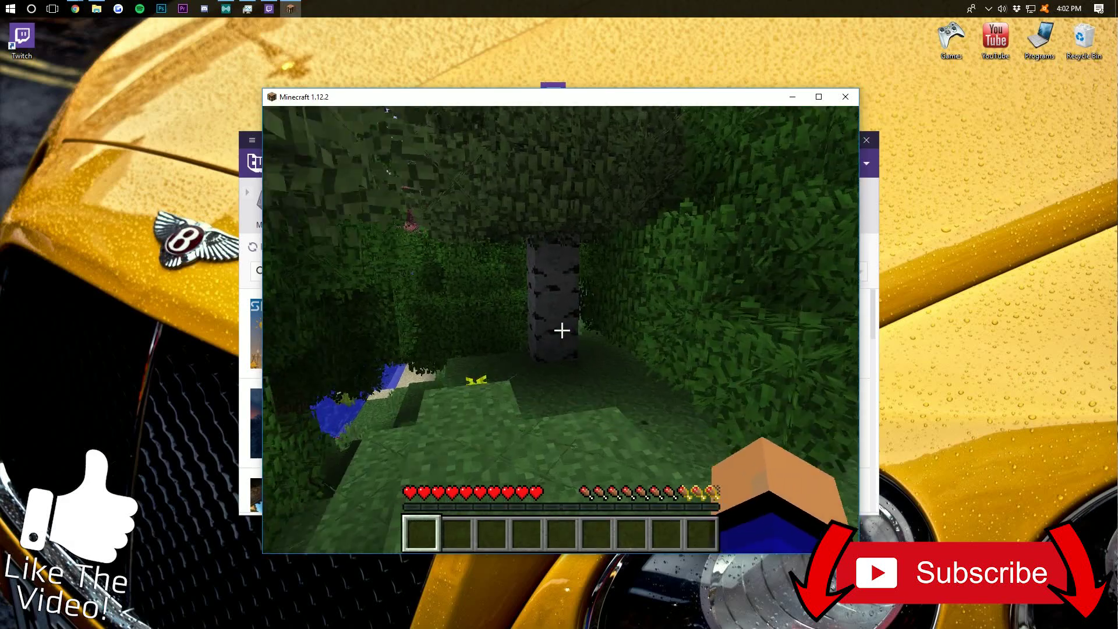
pyautogui.press('w')
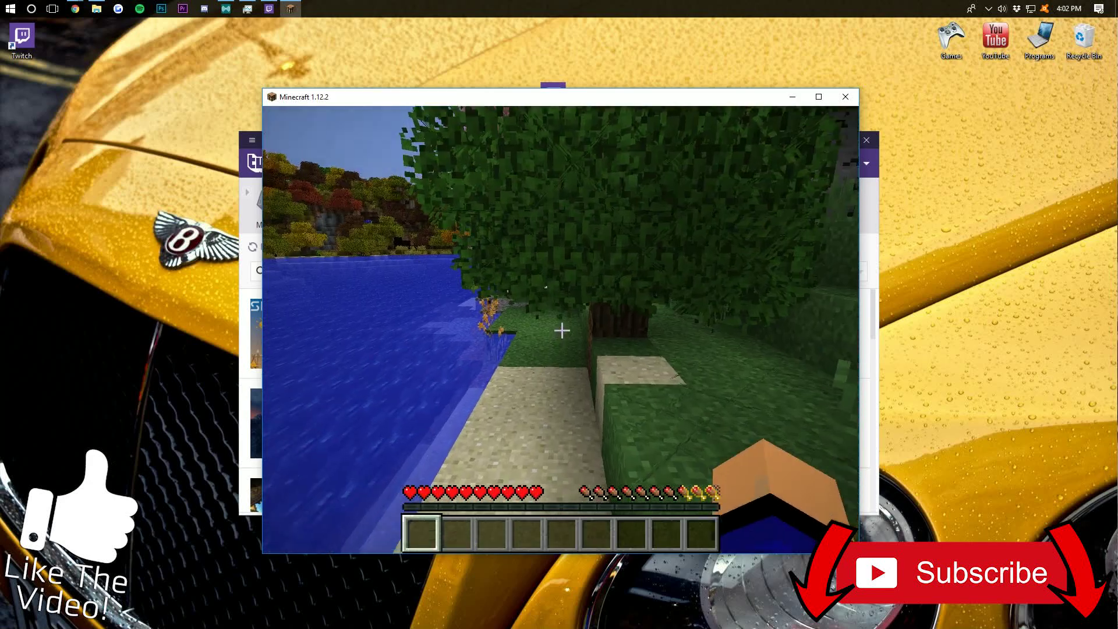
# - Follow the lakeshore past the birch tree, harvest the Wildberry Bush at the water's edge, and continue along the shore
pyautogui.press('w')
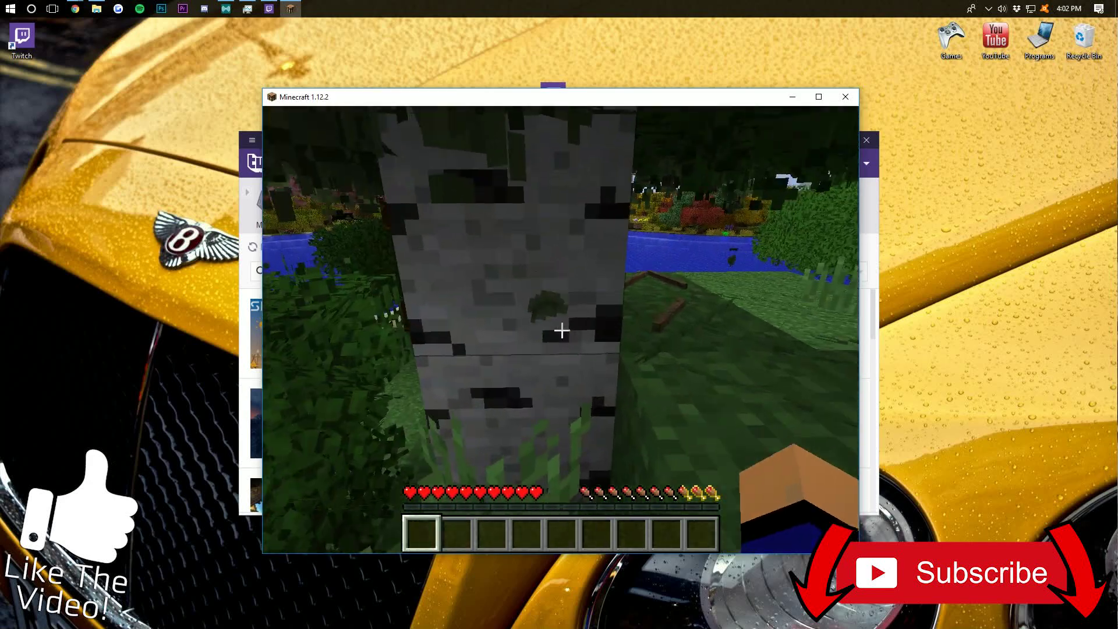
pyautogui.press('w')
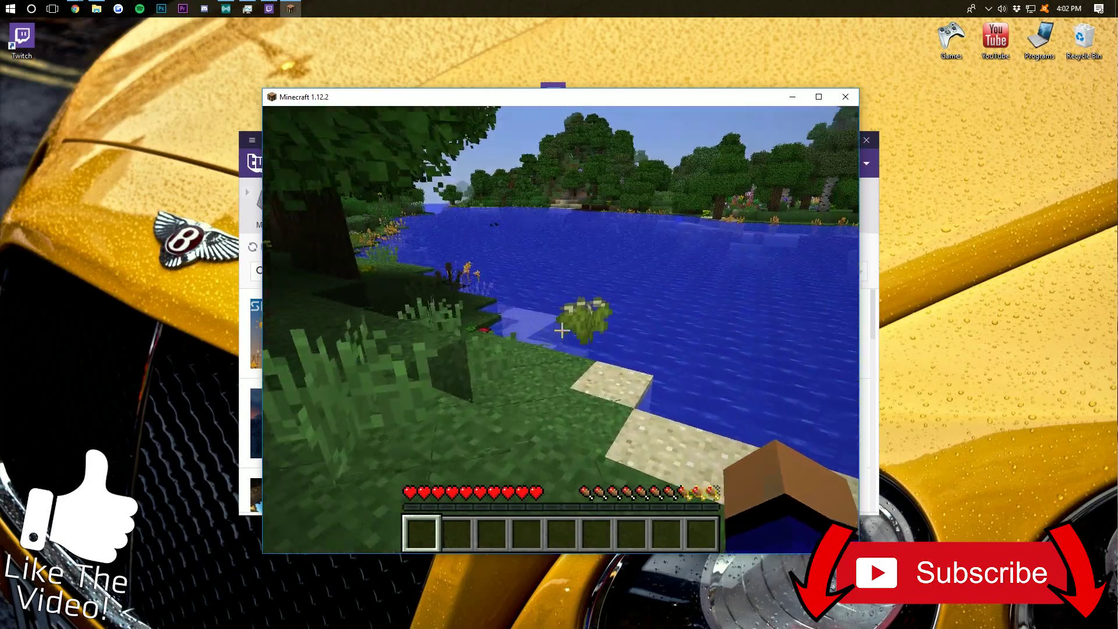
pyautogui.click(562, 330)
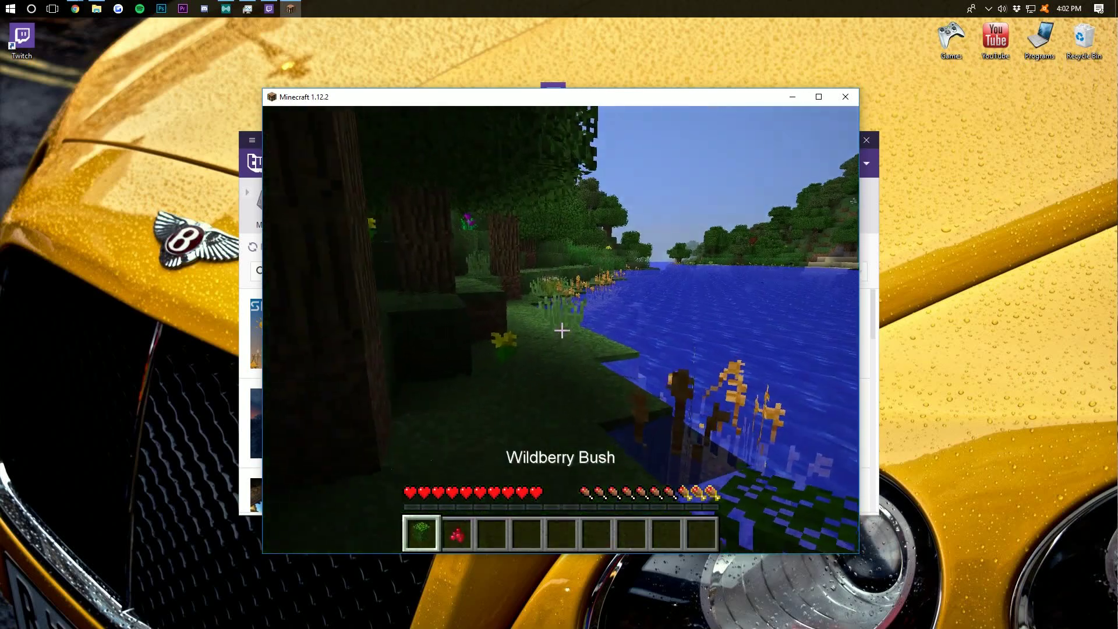
pyautogui.press('w')
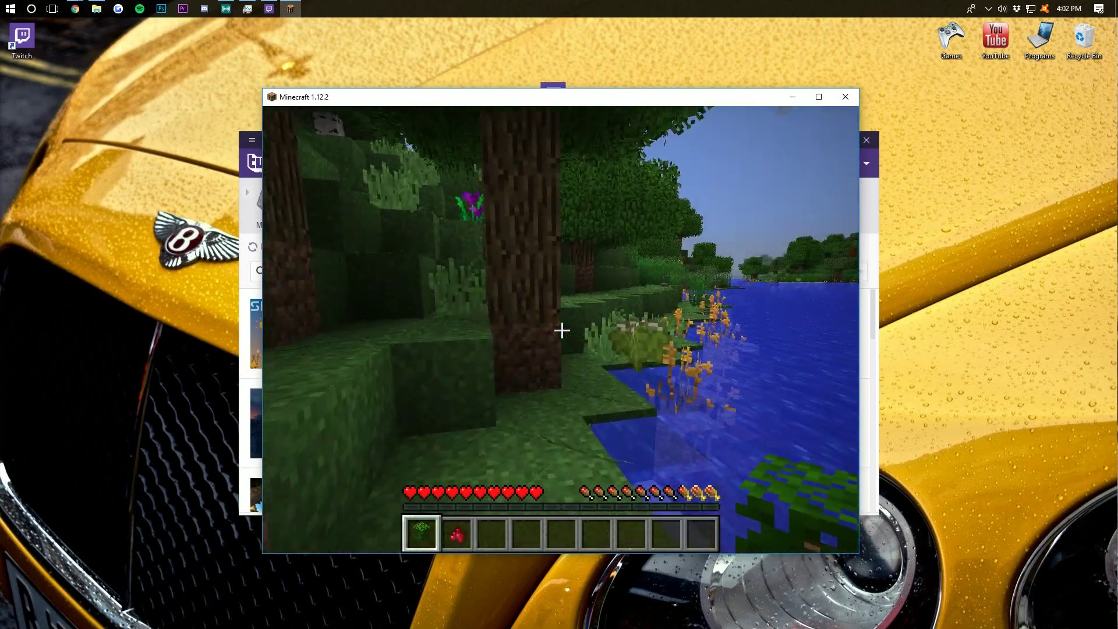